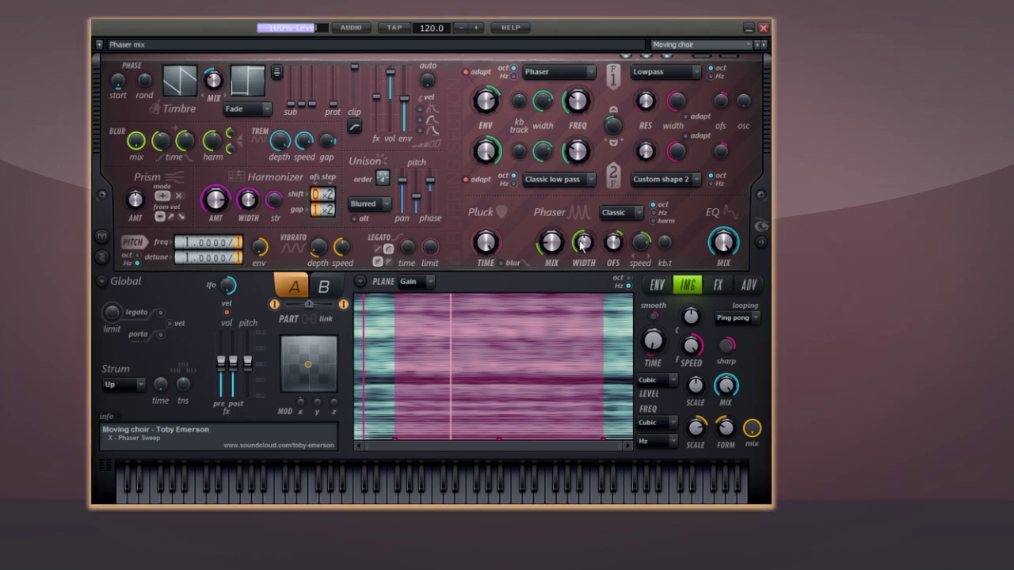
Cycle through the ENV, IMG and ADV pages, return to IMG, and reveal the spectral display.
{"action": "left_click", "coordinate": [657, 285]}
{"action": "left_click", "coordinate": [692, 293]}
{"action": "left_click", "coordinate": [748, 285]}
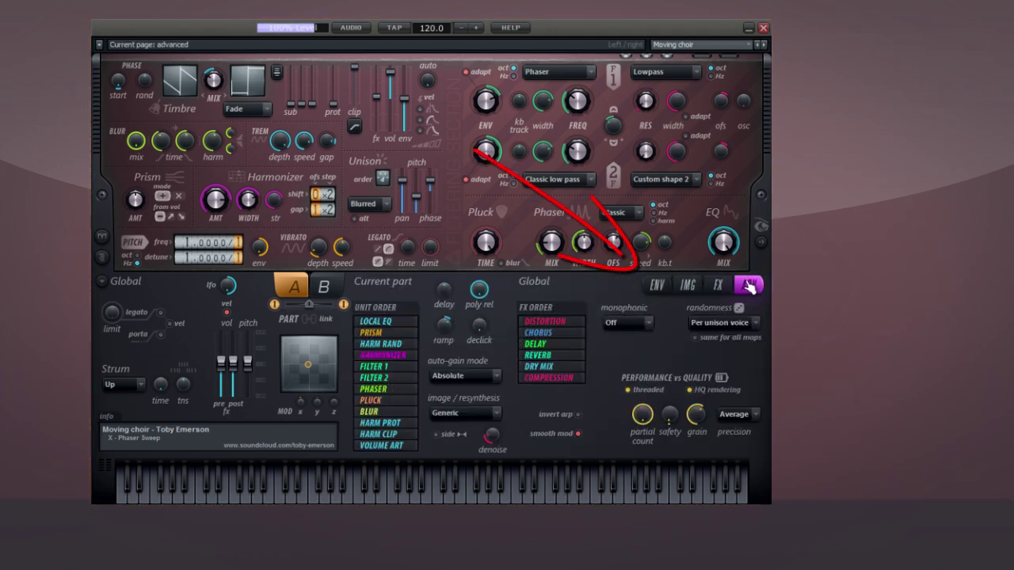
{"action": "left_click", "coordinate": [689, 288]}
{"action": "left_click", "coordinate": [761, 228]}
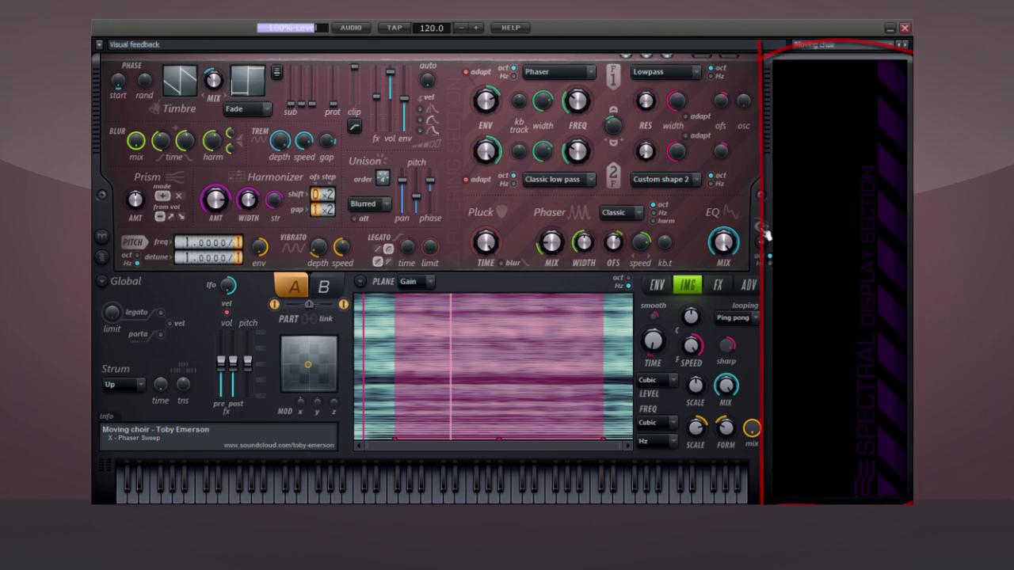
Hide the Spectral Display Section with the eye button on the right edge.
{"action": "left_click", "coordinate": [764, 230]}
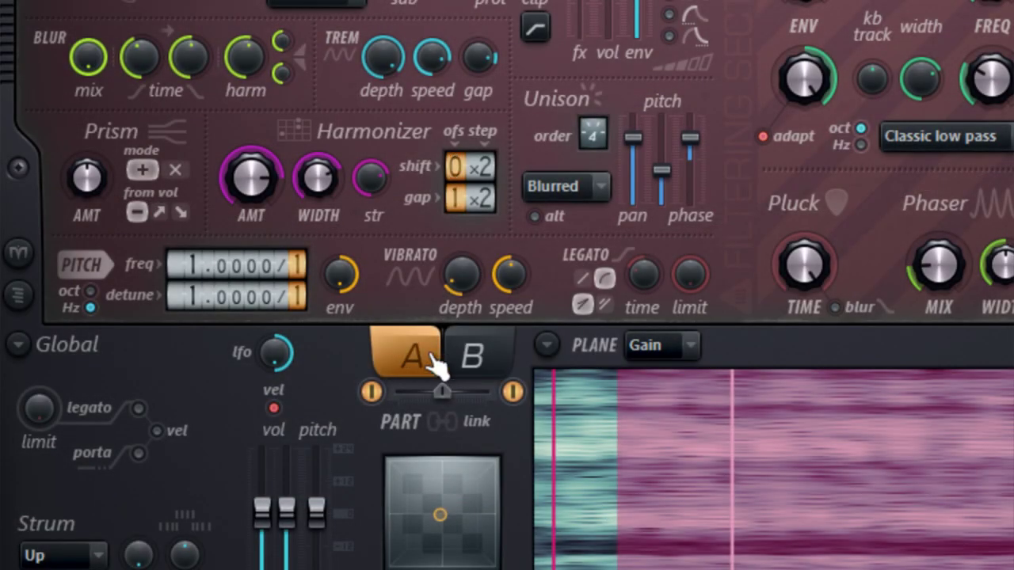
Switch between parts A and B and move the PART morph slider between them.
{"action": "left_click", "coordinate": [468, 353]}
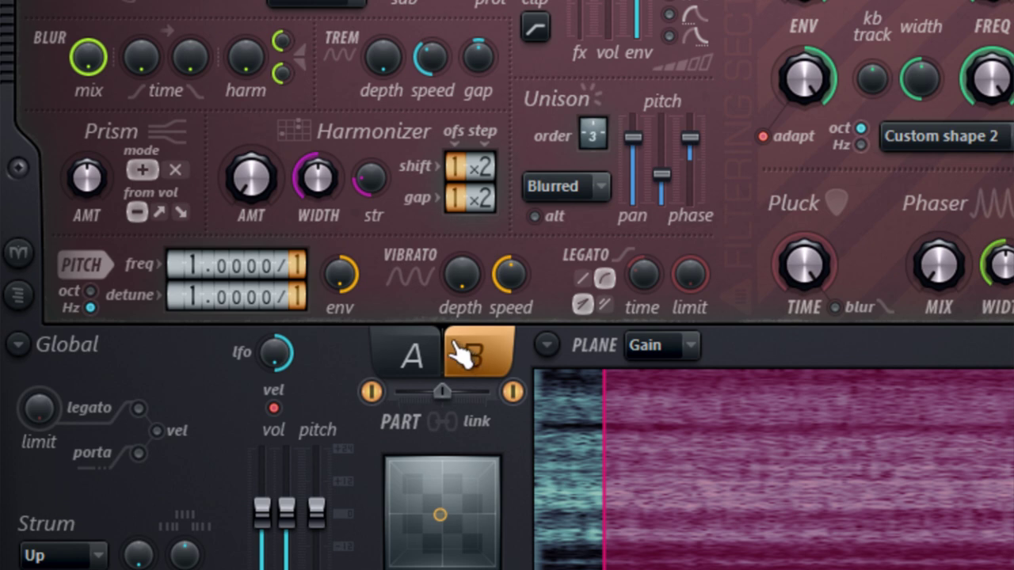
{"action": "left_click", "coordinate": [436, 359]}
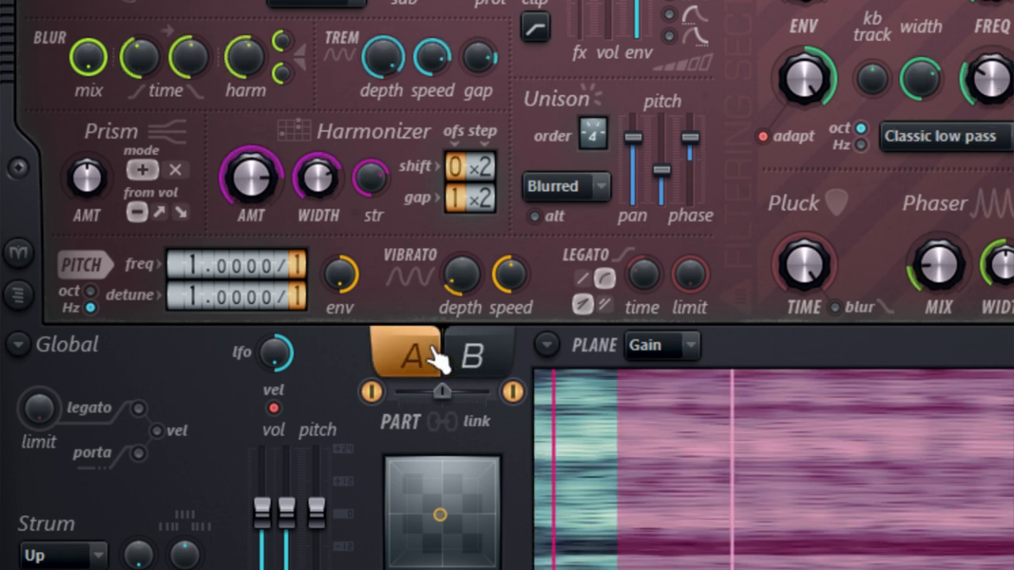
{"action": "left_click", "coordinate": [471, 356]}
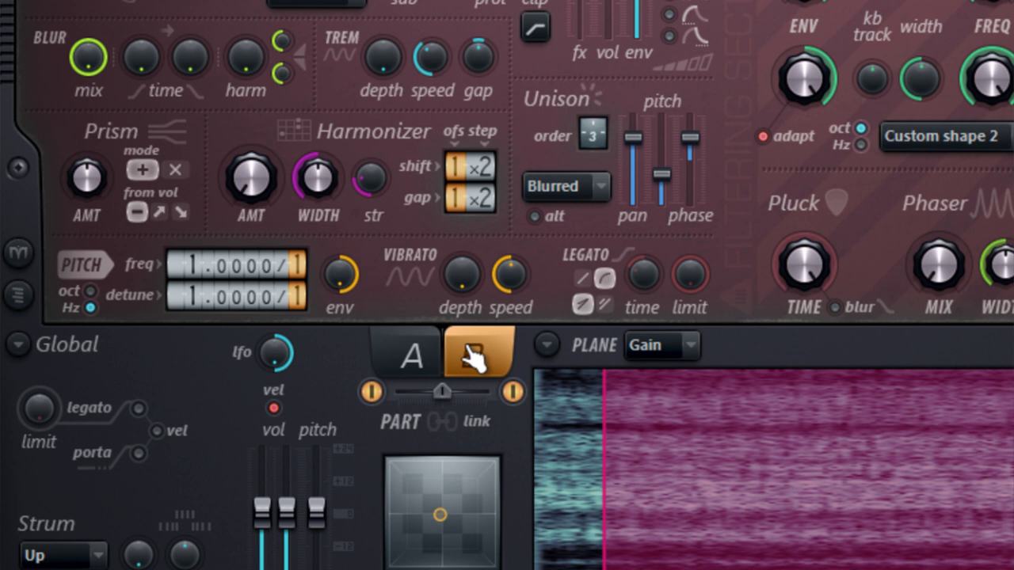
{"action": "mouse_move", "coordinate": [442, 389]}
{"action": "left_mouse_down"}
{"action": "mouse_move", "coordinate": [425, 390]}
{"action": "mouse_move", "coordinate": [444, 390]}
{"action": "left_mouse_up"}
{"action": "left_click", "coordinate": [372, 391]}
{"action": "left_click", "coordinate": [434, 366]}
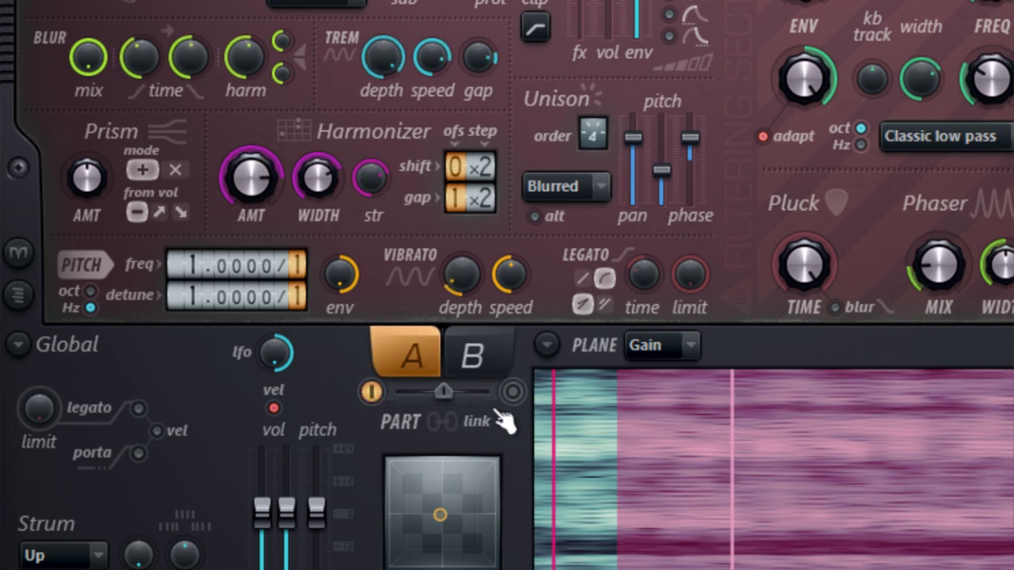
Toggle the part B lock buttons.
{"action": "left_click", "coordinate": [513, 391]}
{"action": "left_click", "coordinate": [487, 364]}
{"action": "left_click", "coordinate": [424, 362]}
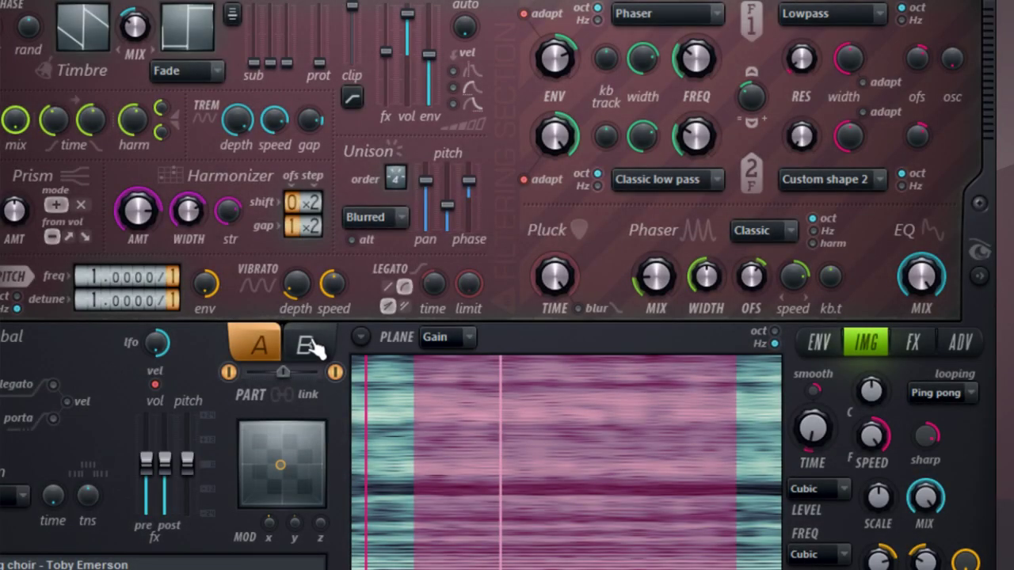
View the Timbre 2 harmonic level envelope, then go back to the IMG page.
{"action": "left_click", "coordinate": [189, 37]}
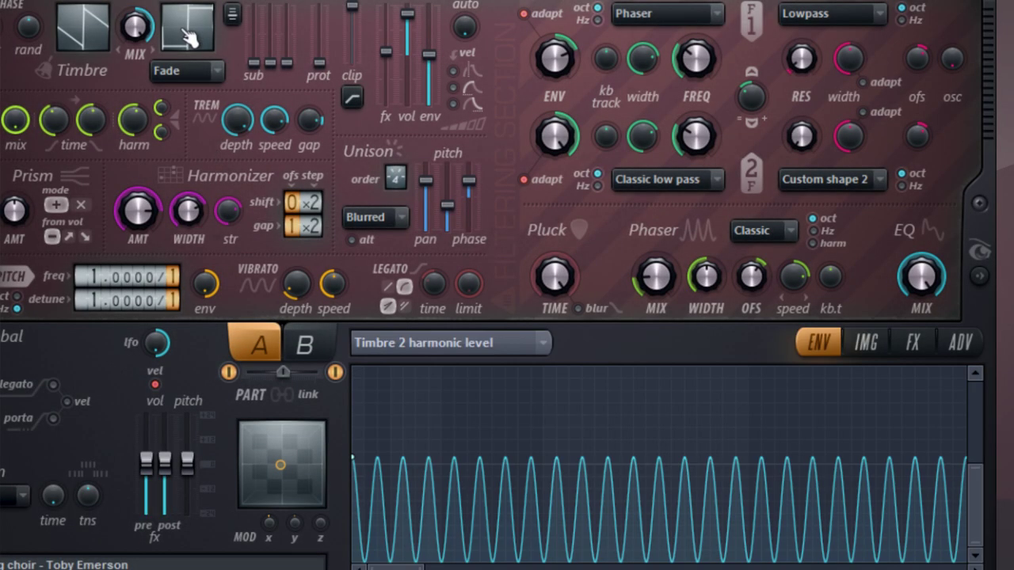
{"action": "left_click", "coordinate": [324, 345]}
{"action": "left_click", "coordinate": [862, 342]}
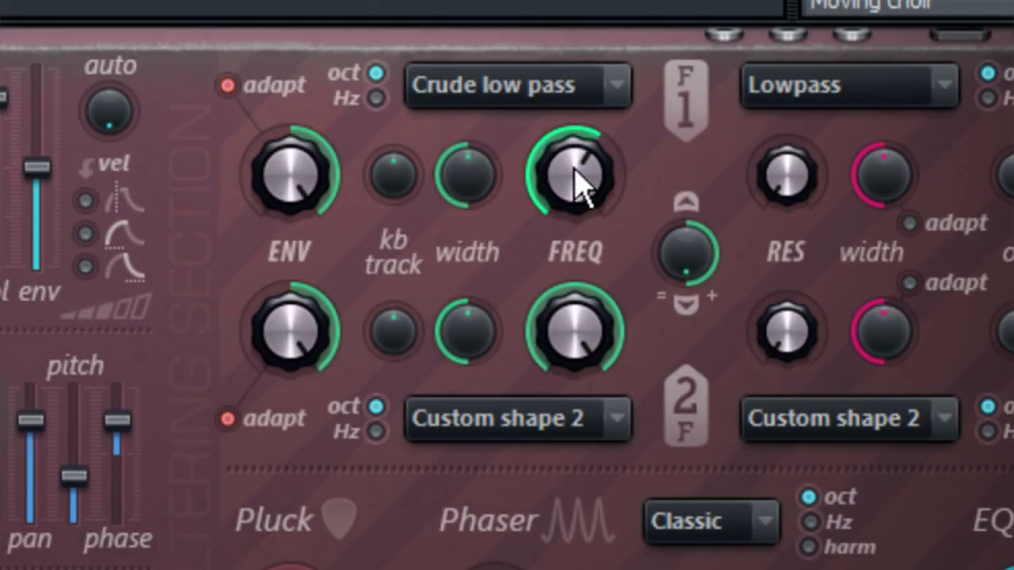
Edit the Filter 1 FREQ articulator, keeping Filter 1 frequency as target and Envelope as type.
{"action": "right_click", "coordinate": [579, 184]}
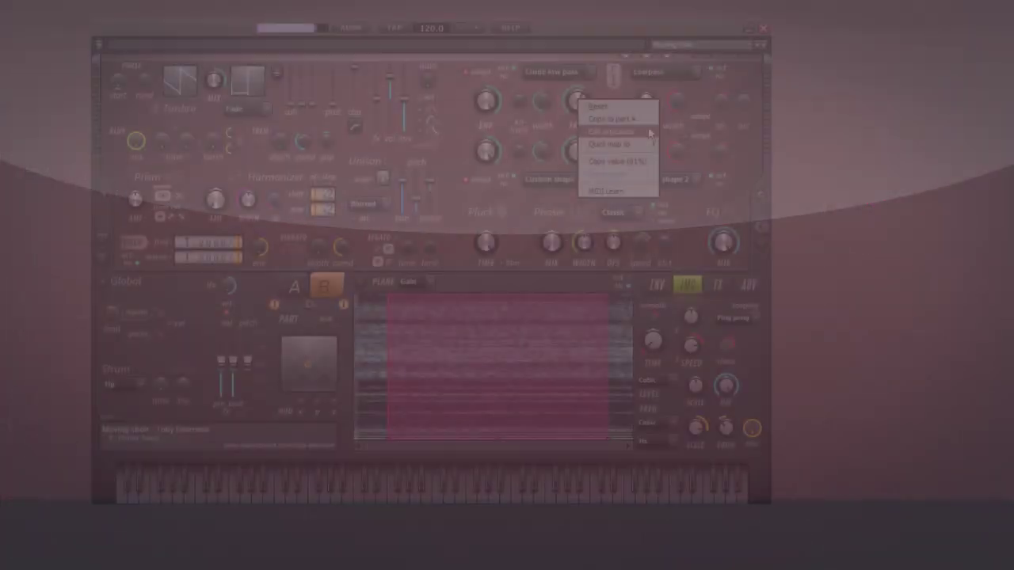
{"action": "left_click", "coordinate": [792, 267]}
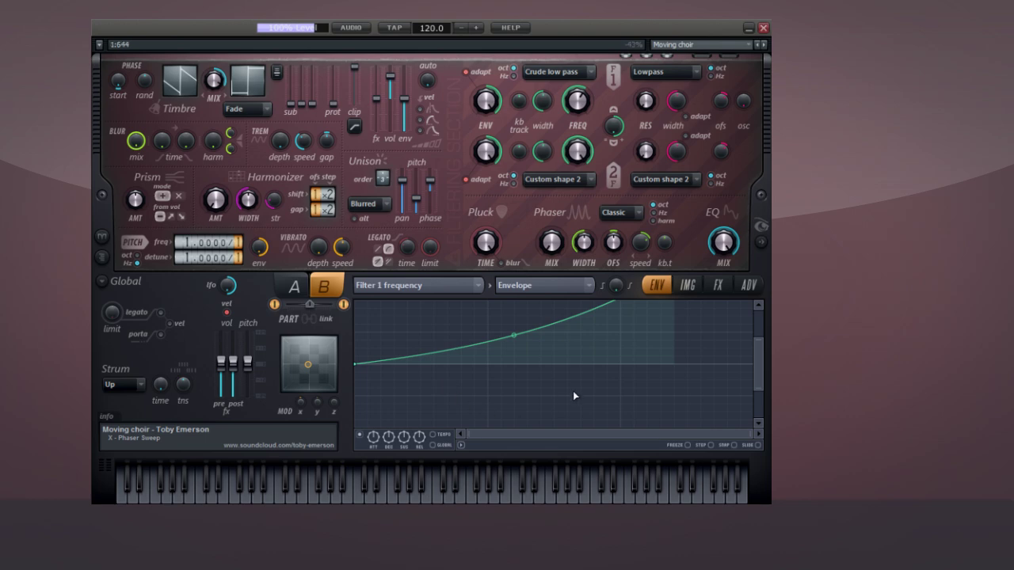
{"action": "left_click", "coordinate": [478, 288]}
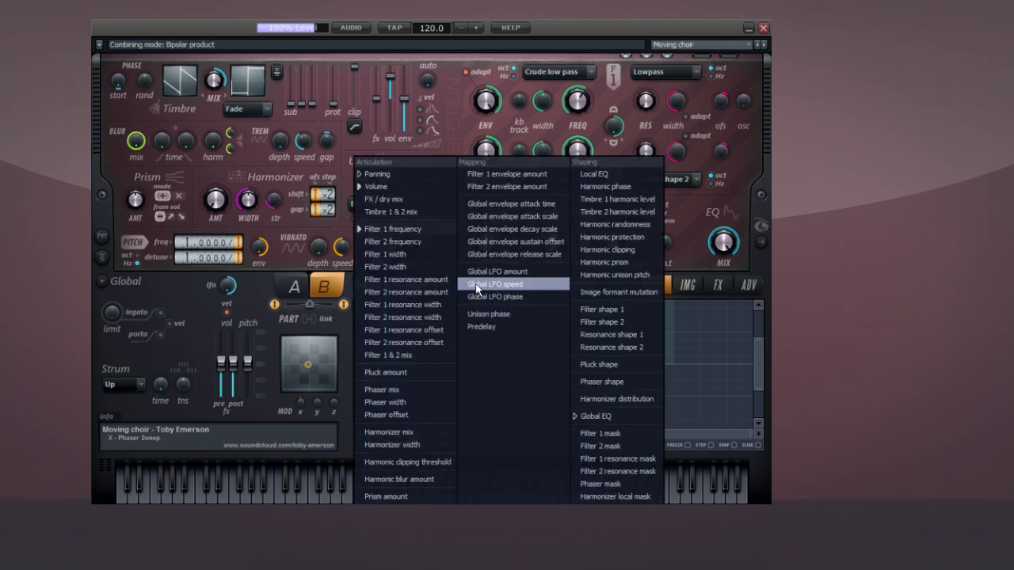
{"action": "left_click", "coordinate": [420, 230]}
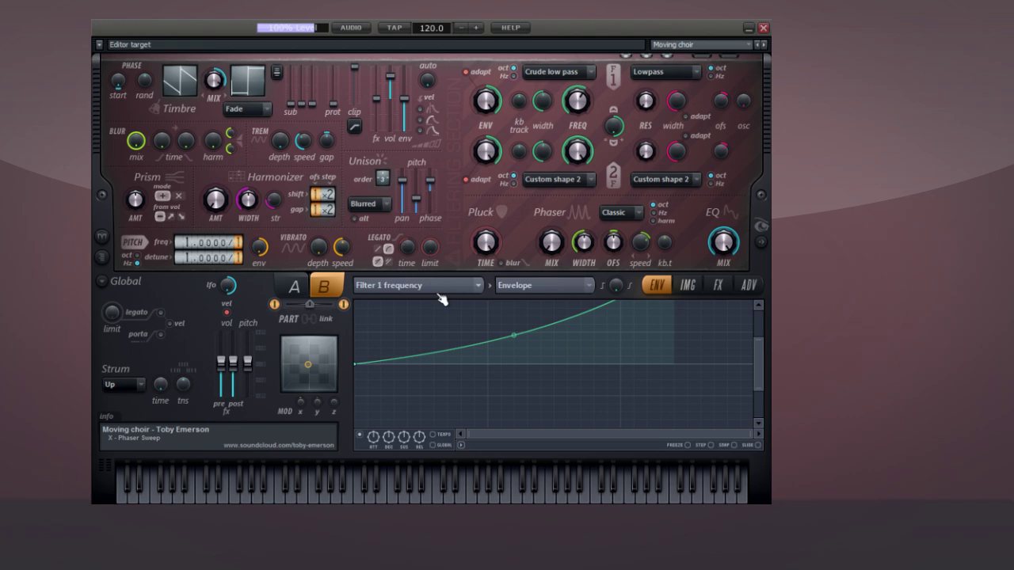
{"action": "left_click", "coordinate": [510, 285]}
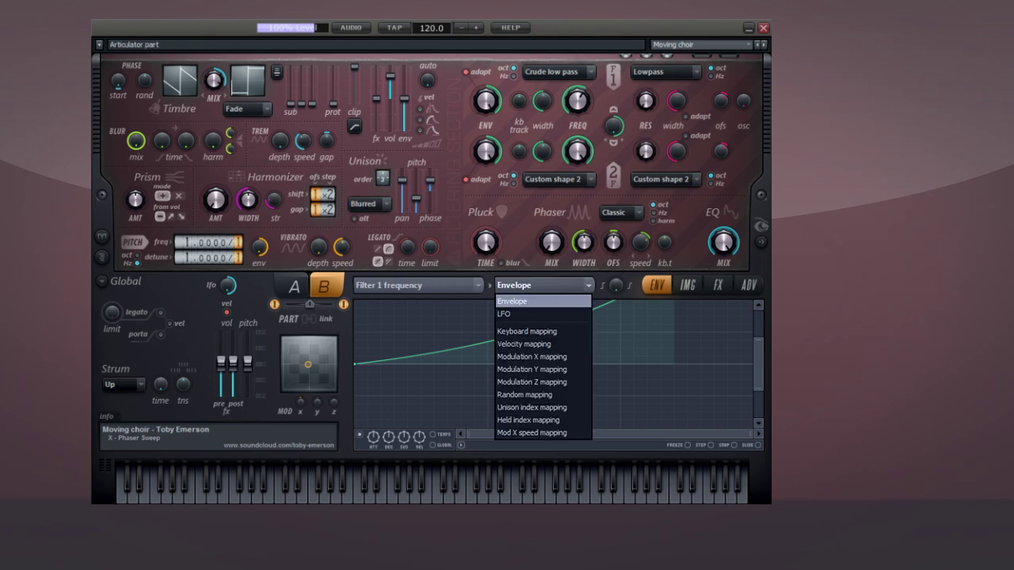
{"action": "left_click", "coordinate": [511, 301]}
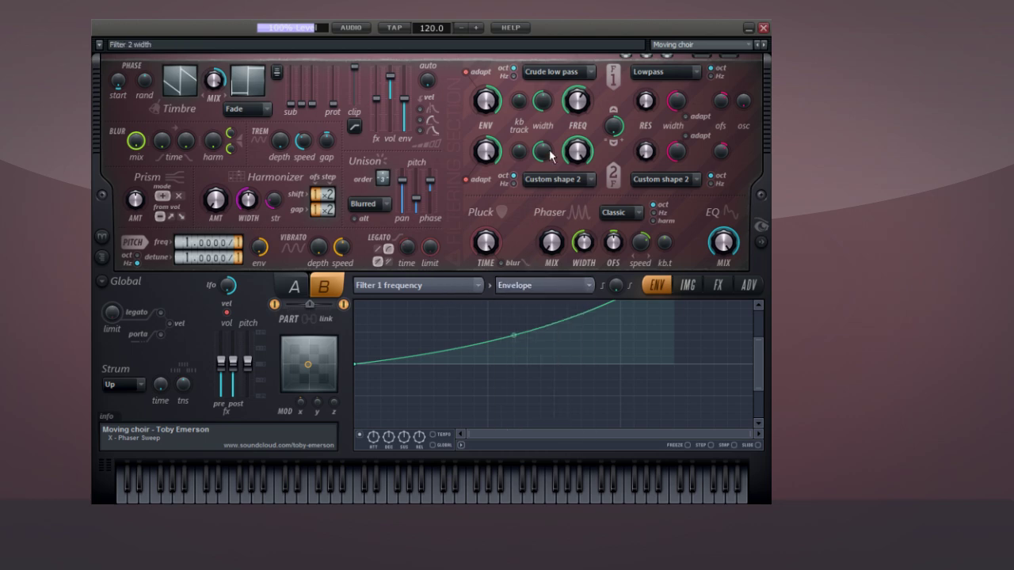
{"action": "right_click", "coordinate": [579, 106]}
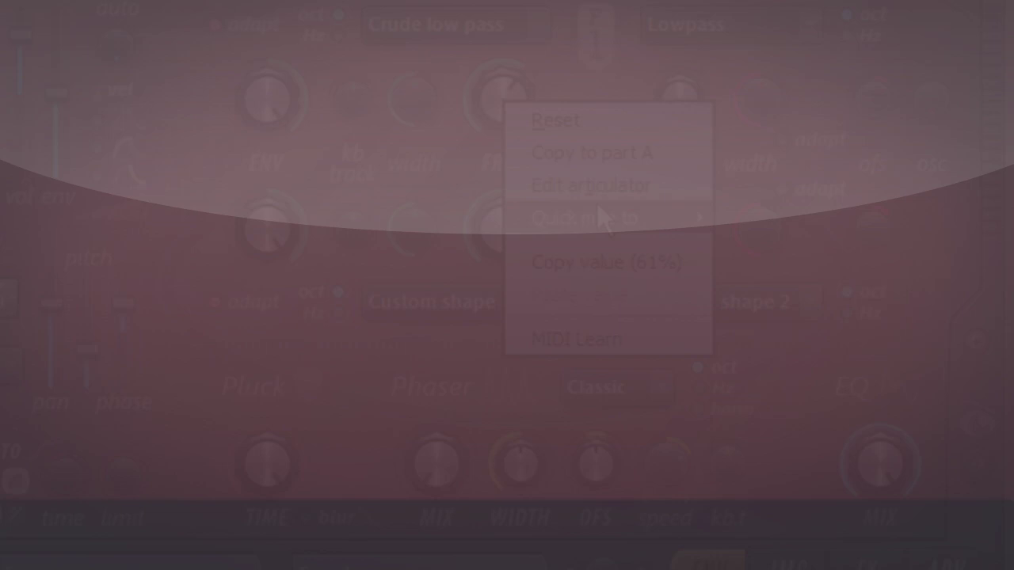
{"action": "mouse_move", "coordinate": [621, 141]}
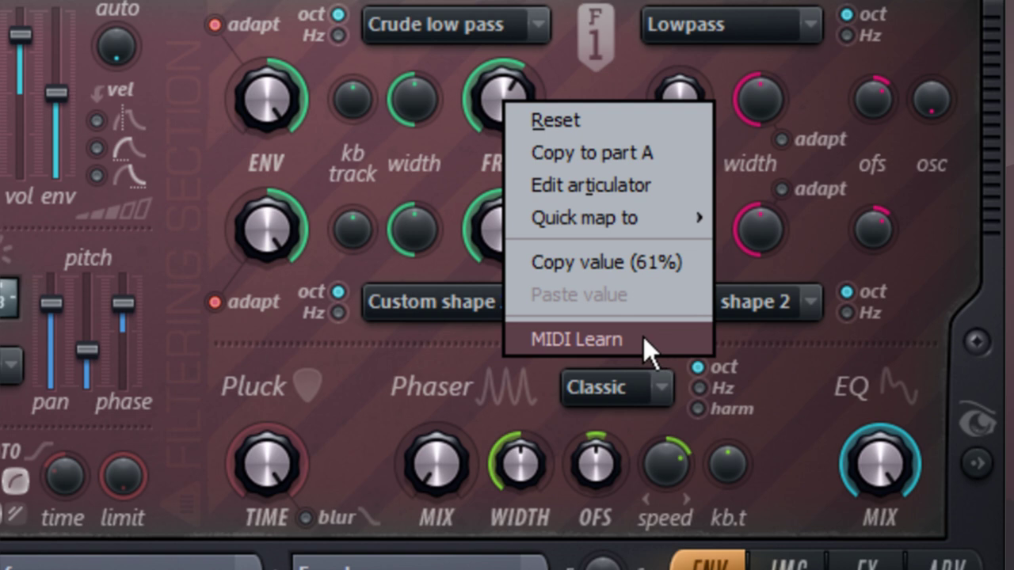
{"action": "left_click", "coordinate": [457, 195]}
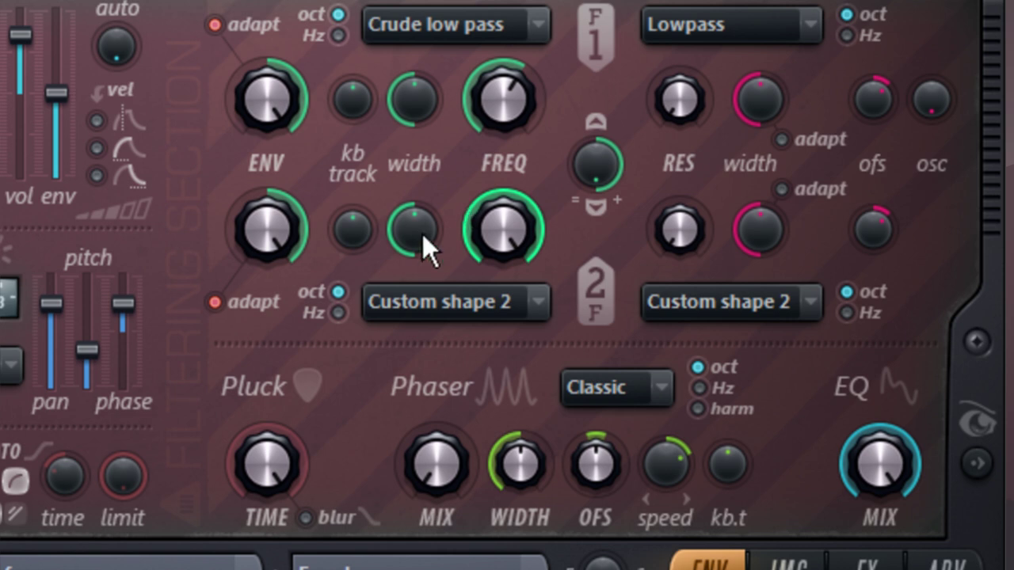
{"action": "right_click", "coordinate": [282, 238]}
{"action": "key", "text": "Escape"}
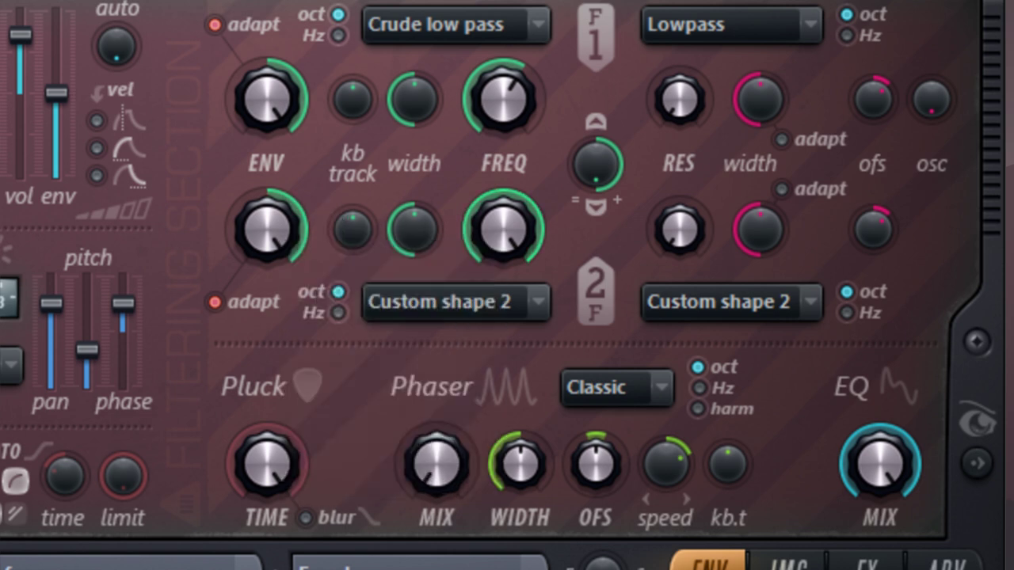
{"action": "right_click", "coordinate": [352, 217]}
{"action": "key", "text": "Escape"}
{"action": "right_click", "coordinate": [412, 108]}
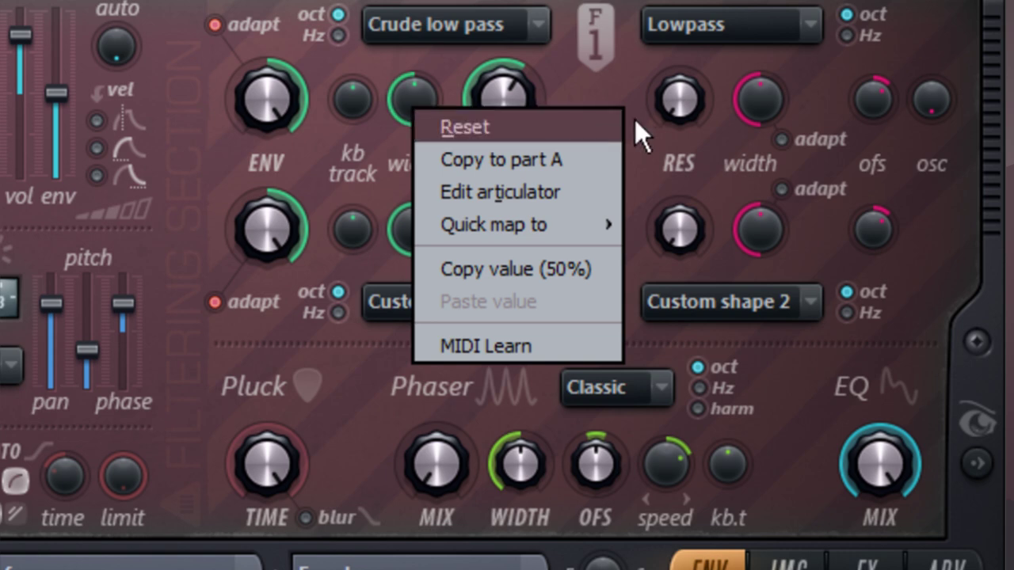
{"action": "right_click", "coordinate": [671, 227]}
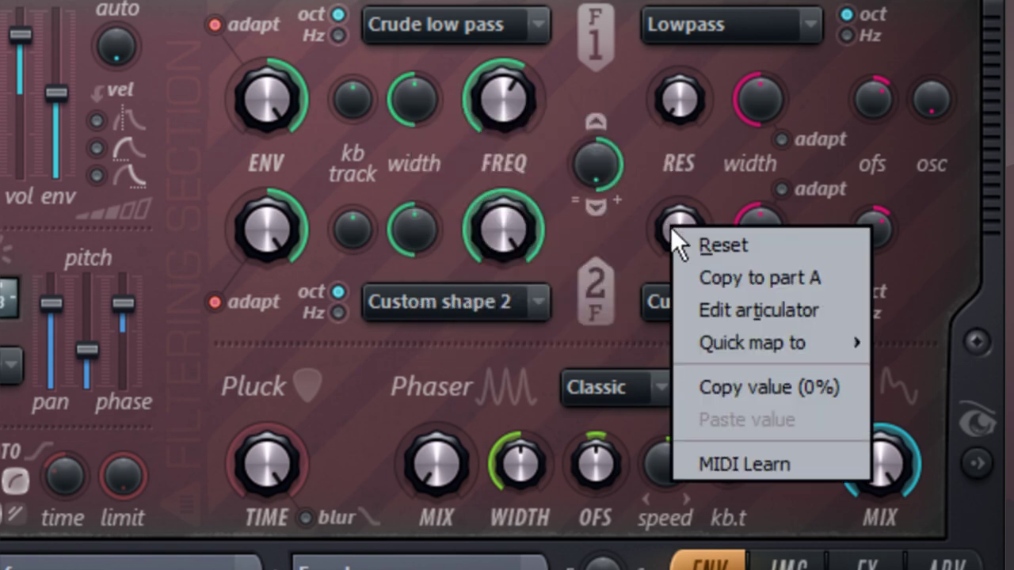
{"action": "right_click", "coordinate": [780, 148]}
{"action": "left_click", "coordinate": [689, 153]}
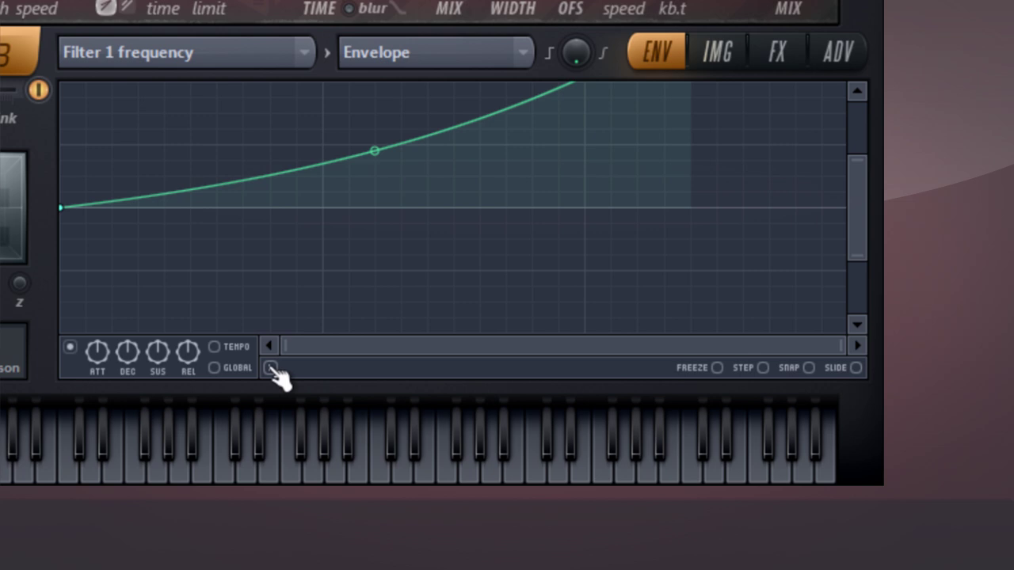
Check the envelope tools menu, switch to the IMG page and open the image-synthesis Tools list.
{"action": "left_click", "coordinate": [271, 368]}
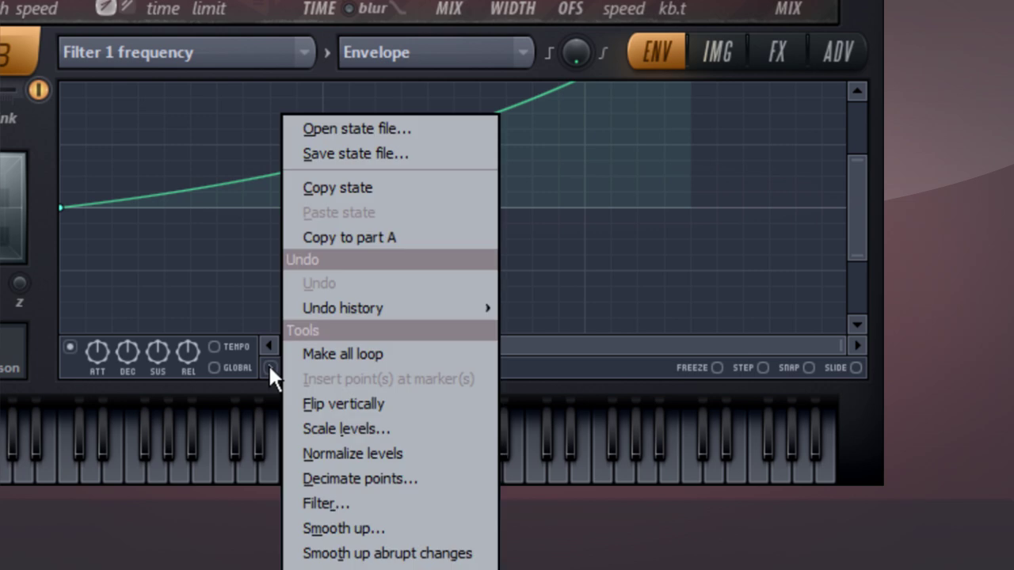
{"action": "left_click", "coordinate": [270, 371]}
{"action": "left_click", "coordinate": [717, 54]}
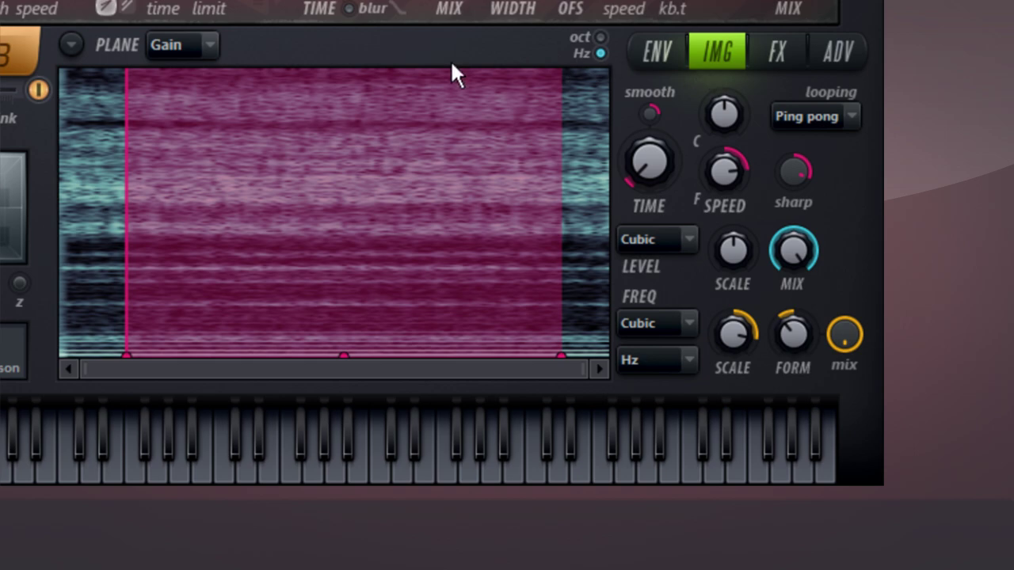
{"action": "left_click", "coordinate": [73, 46]}
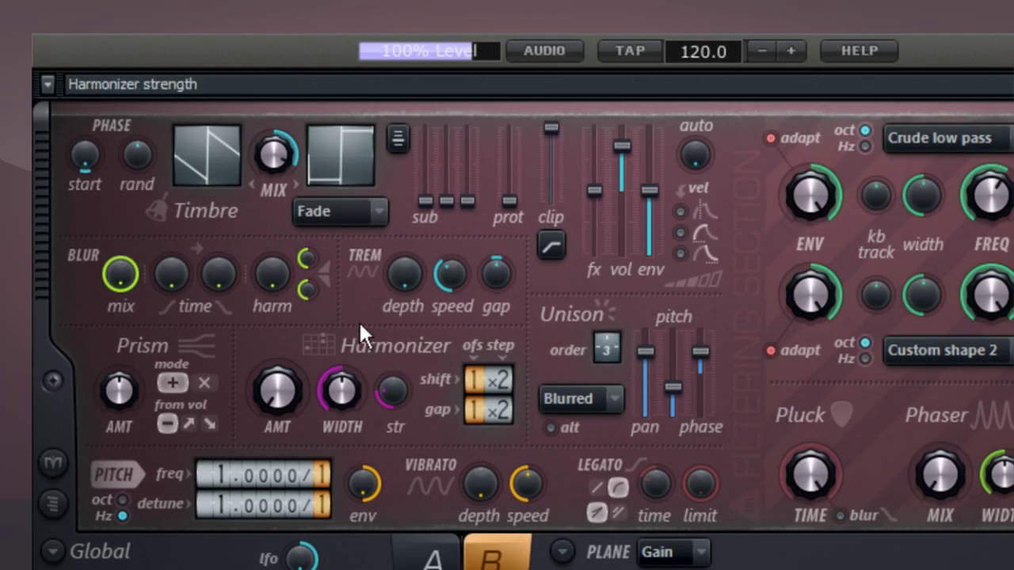
Make part A the active part and reveal the spectral display beside the synth.
{"action": "left_click", "coordinate": [432, 558]}
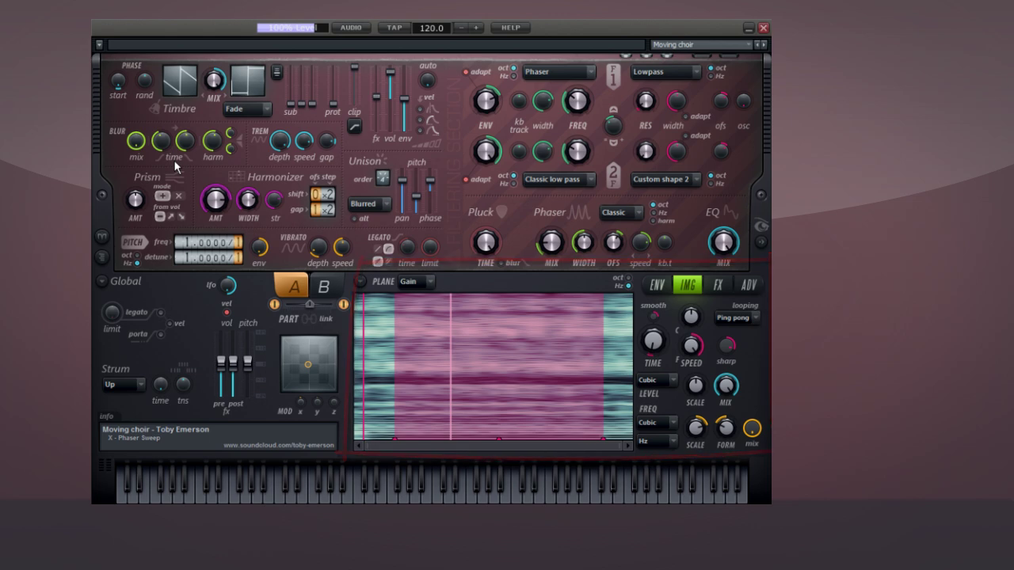
{"action": "left_click", "coordinate": [761, 244]}
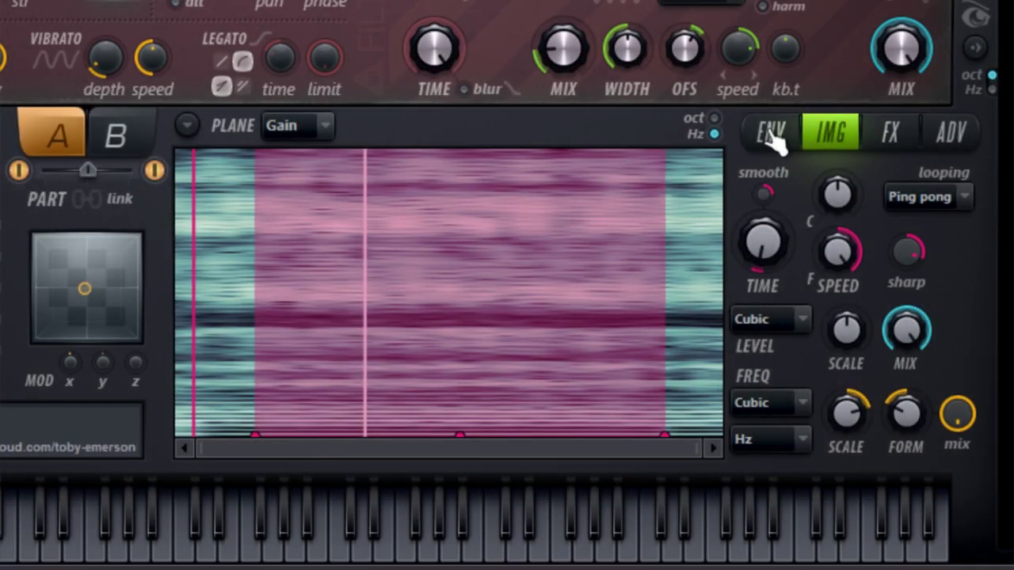
Step through the ENV, IMG and FX pages to the ADV page showing unit and FX order.
{"action": "left_click", "coordinate": [773, 138]}
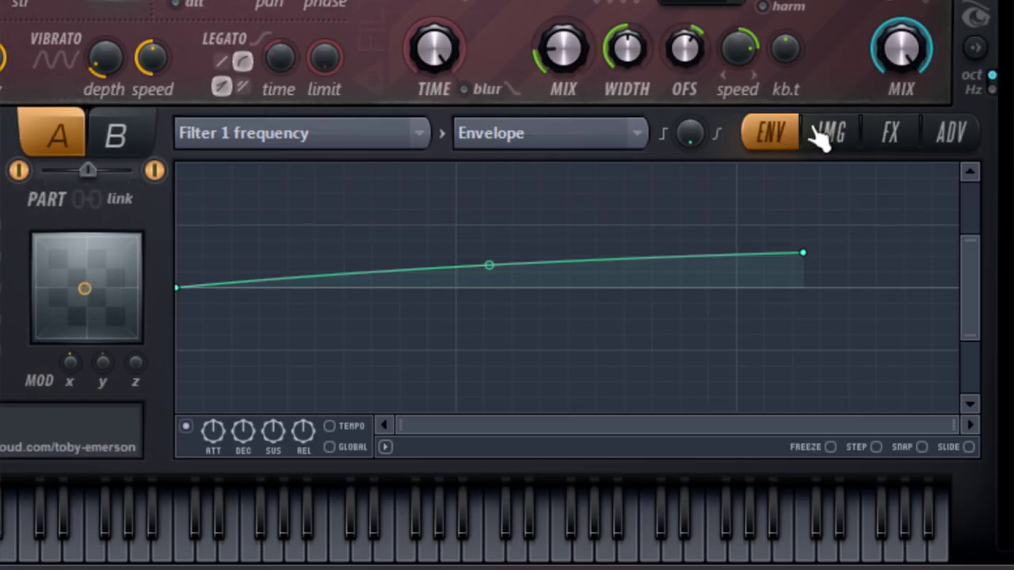
{"action": "left_click", "coordinate": [820, 139]}
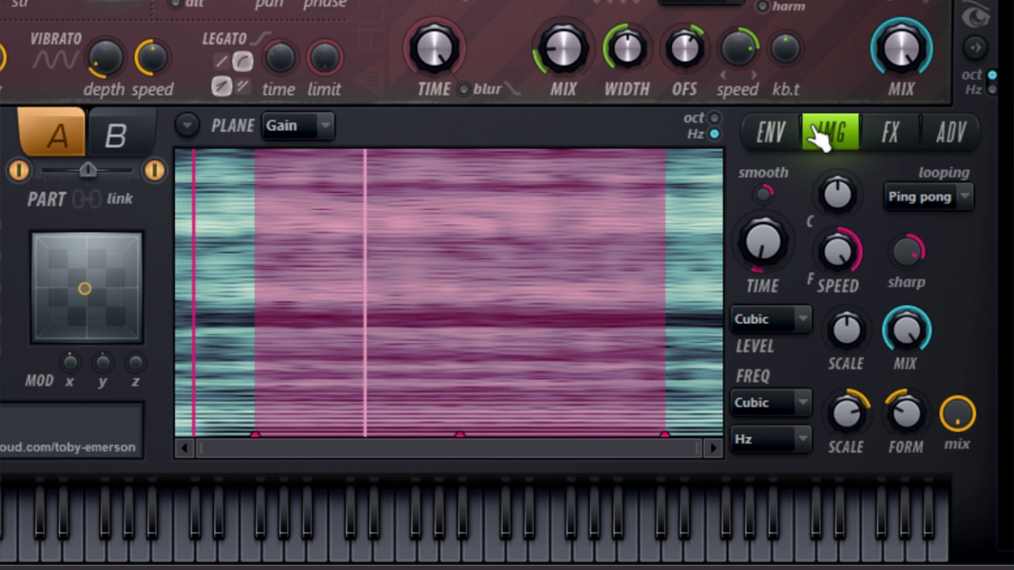
{"action": "left_click", "coordinate": [885, 134]}
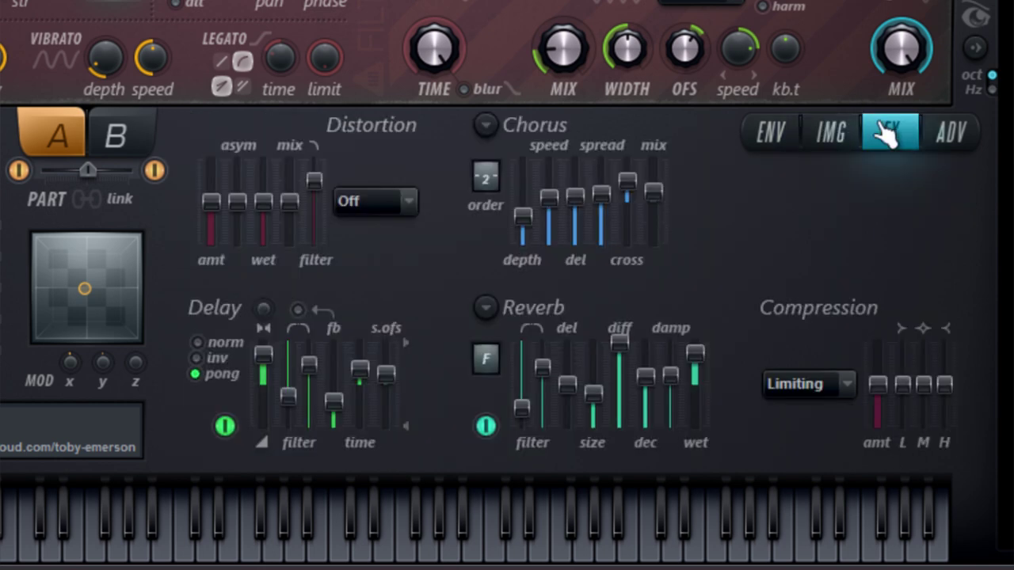
{"action": "left_click", "coordinate": [952, 133]}
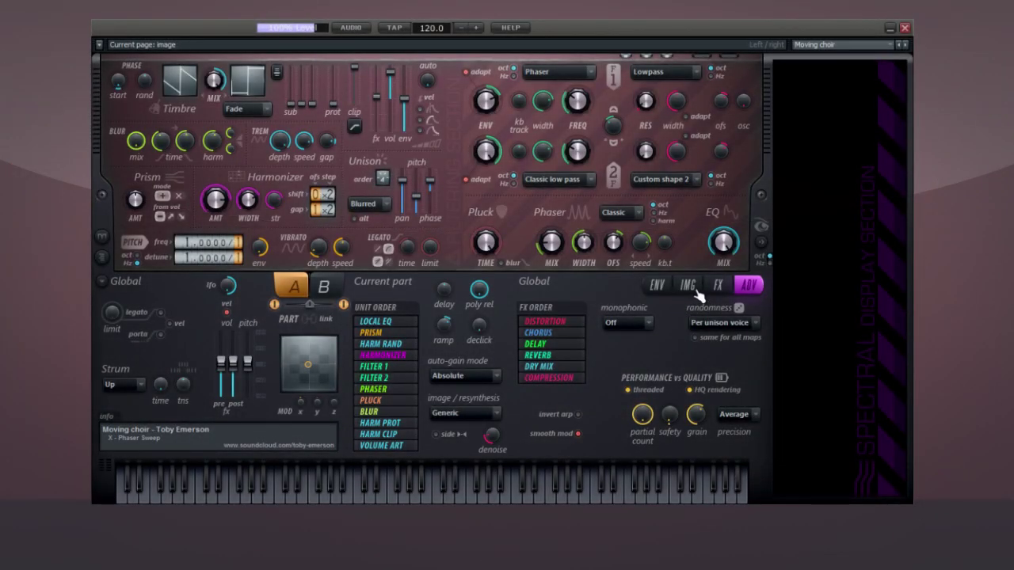
Load the Rotochip preset from the preset list and play a note to hear it.
{"action": "left_click", "coordinate": [698, 290]}
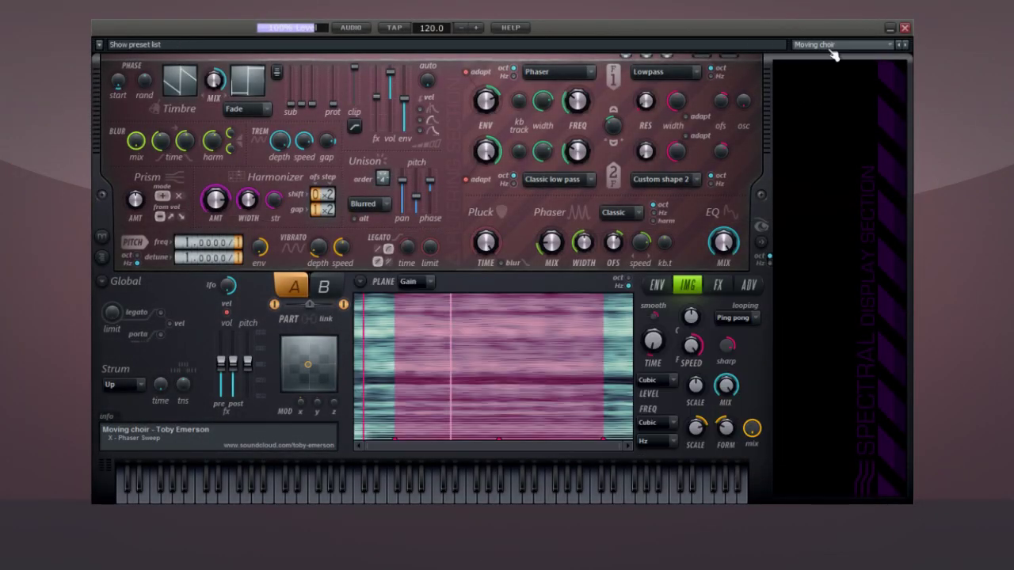
{"action": "left_click", "coordinate": [832, 46]}
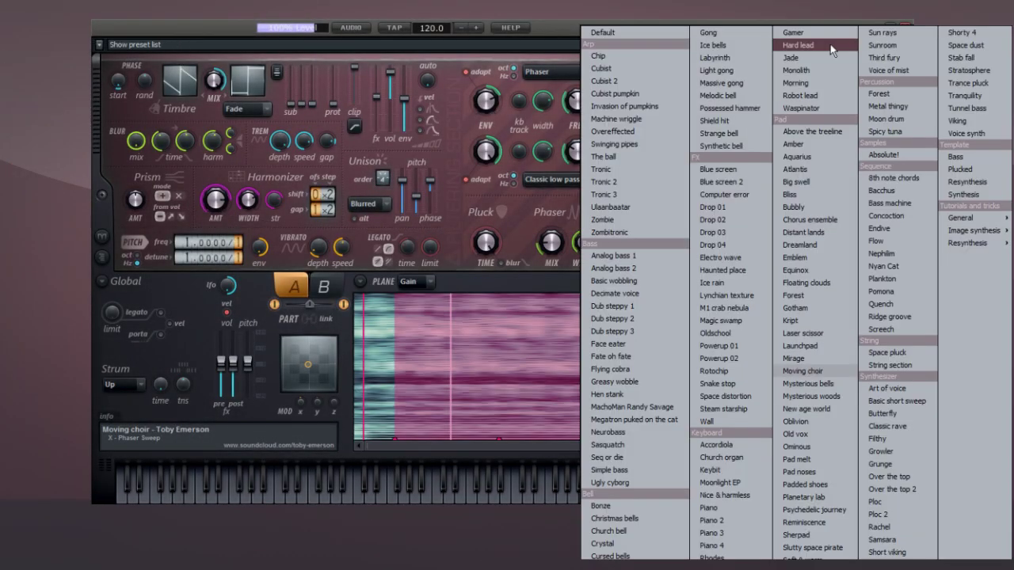
{"action": "left_click", "coordinate": [714, 371]}
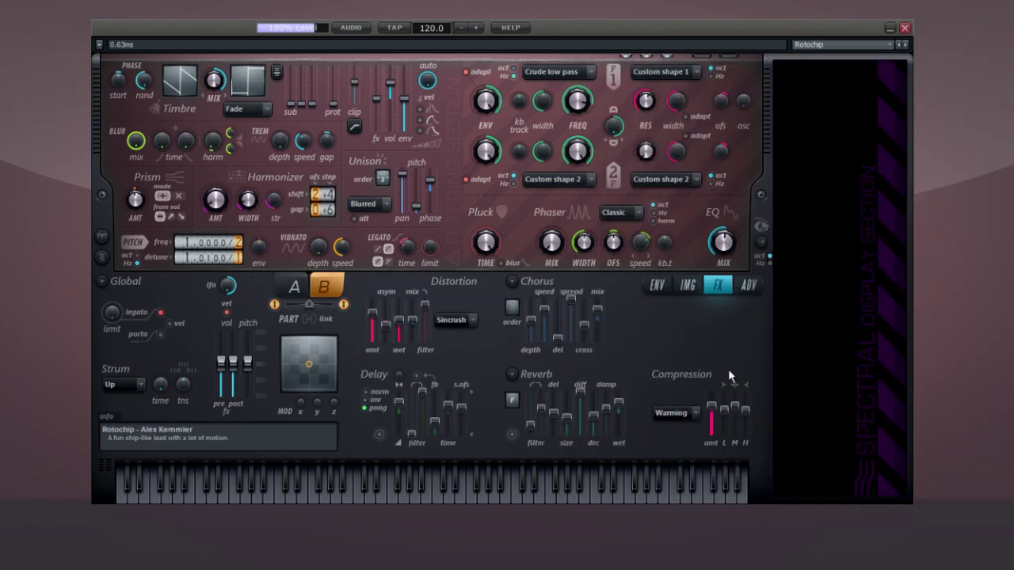
{"action": "left_click", "coordinate": [545, 485]}
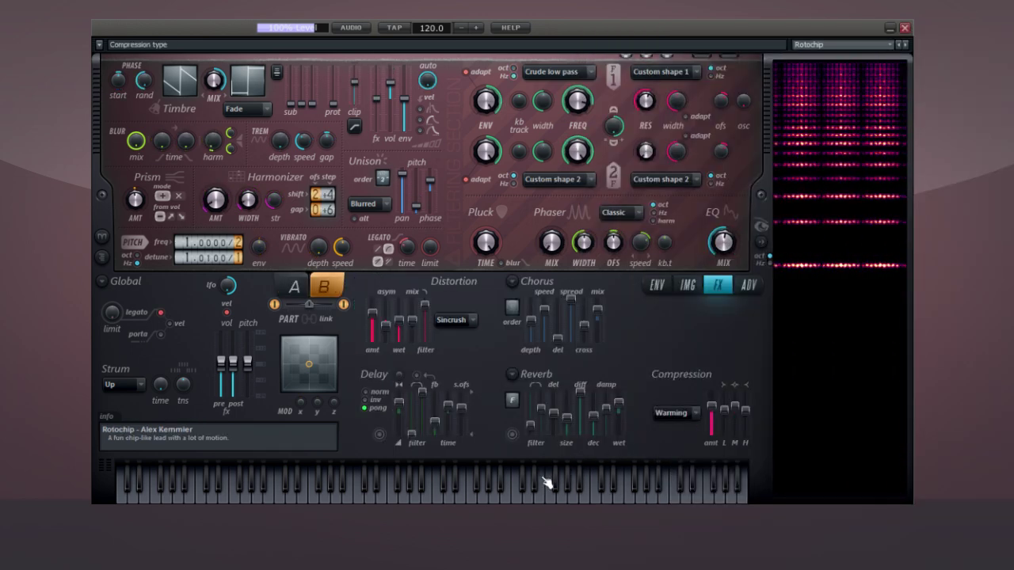
{"action": "left_click", "coordinate": [894, 45]}
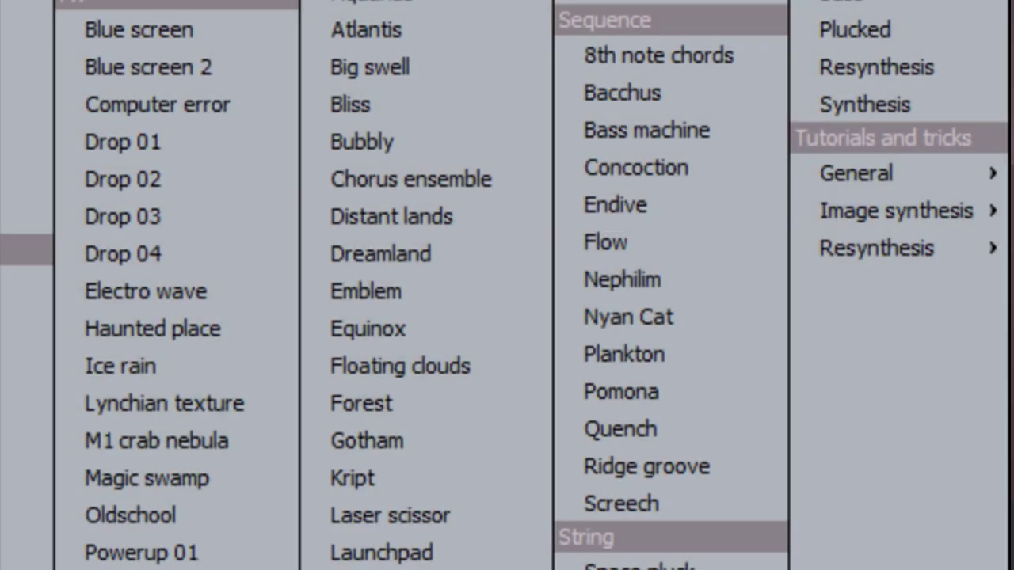
Load the Harmony preset from the Tutorials and tricks submenus, then open the HELP menu.
{"action": "mouse_move", "coordinate": [883, 212]}
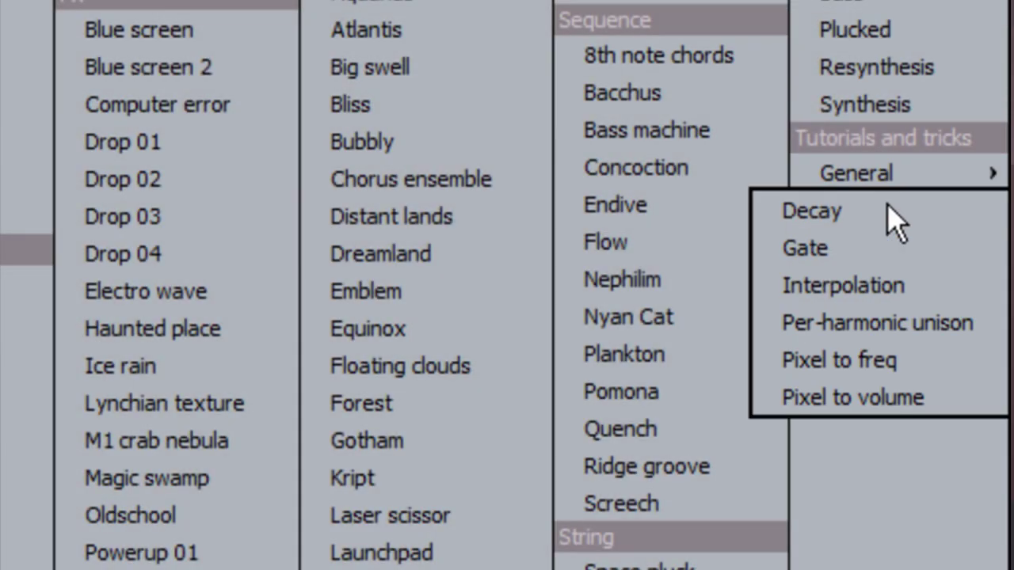
{"action": "mouse_move", "coordinate": [901, 187]}
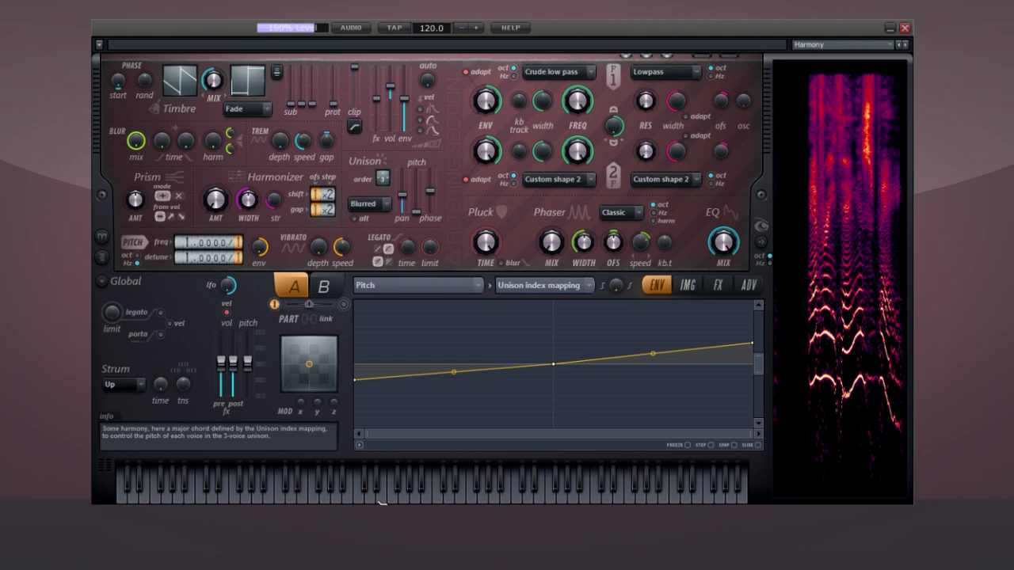
{"action": "left_click", "coordinate": [504, 28]}
Open Help contents and scroll the manual past Timbre, Prism and Harmonizer to Unison.
{"action": "left_click", "coordinate": [490, 36]}
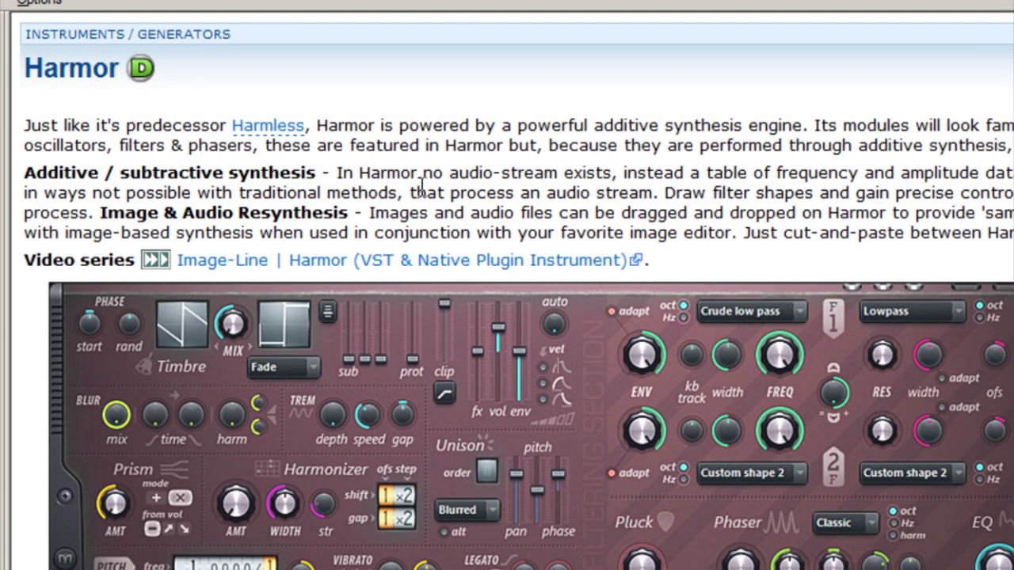
{"action": "scroll", "coordinate": [420, 198], "scroll_direction": "down", "scroll_amount": 20}
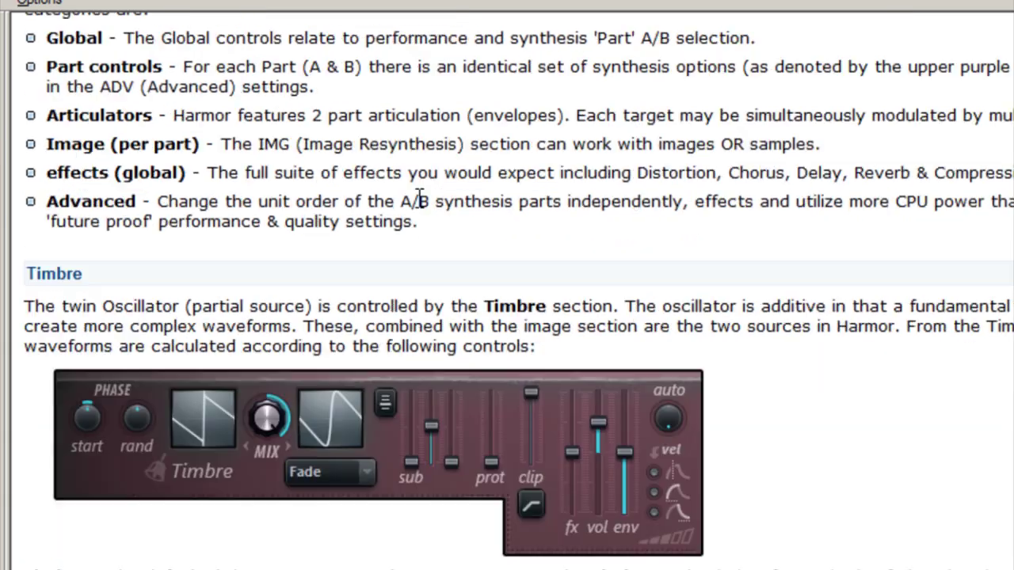
{"action": "scroll", "coordinate": [416, 210], "scroll_direction": "down", "scroll_amount": 20}
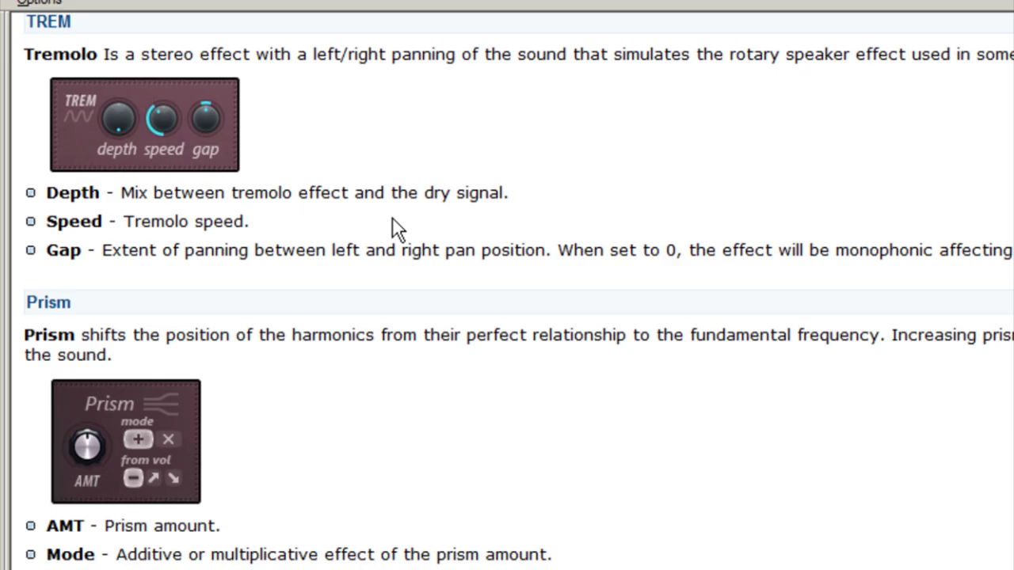
{"action": "scroll", "coordinate": [391, 216], "scroll_direction": "down", "scroll_amount": 20}
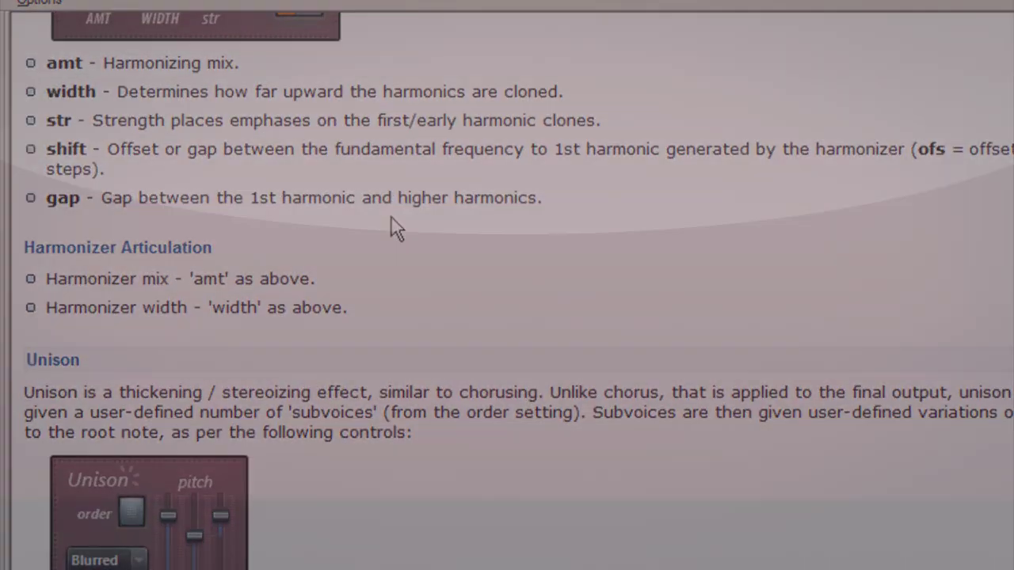